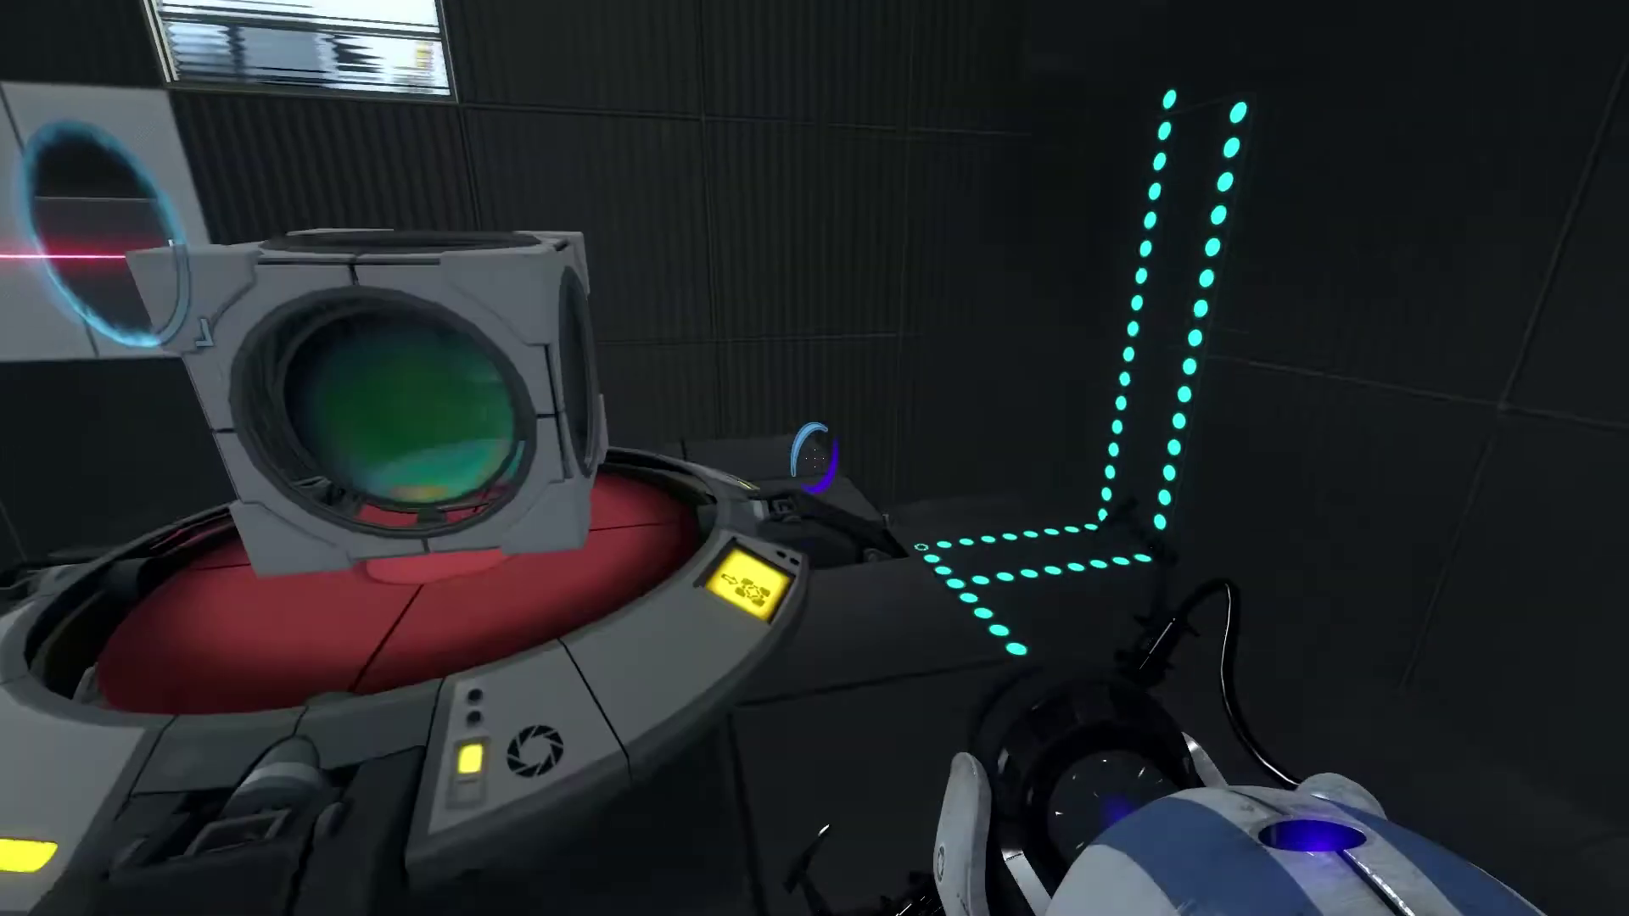
pyautogui.press('e')
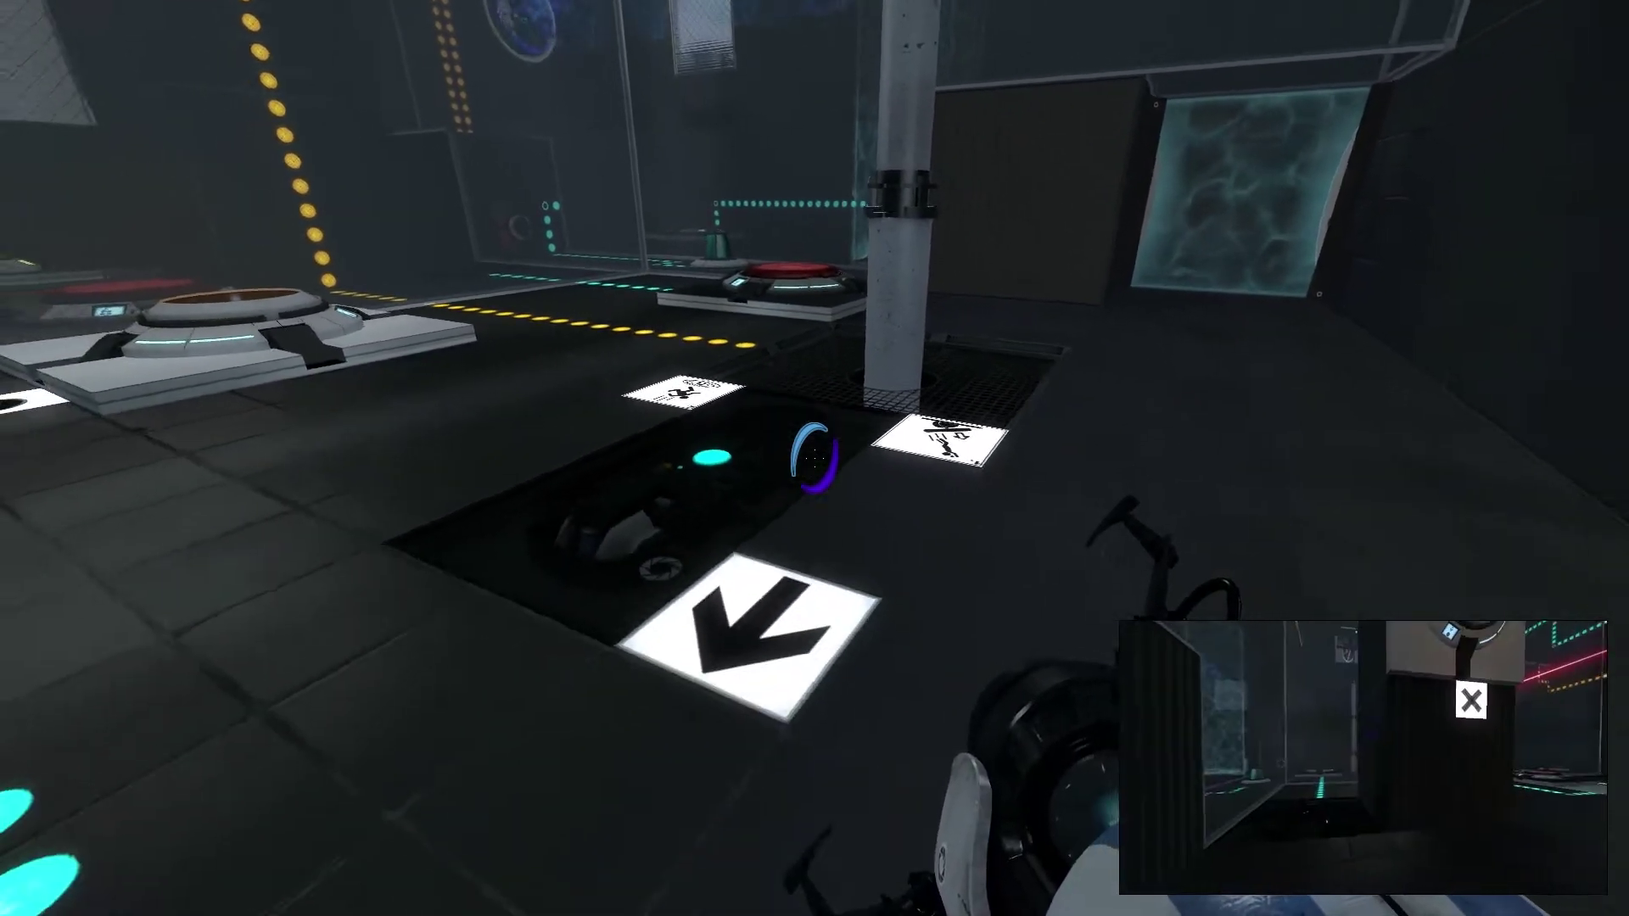
pyautogui.moveTo(815, 458); pyautogui.dragTo(815, 459)
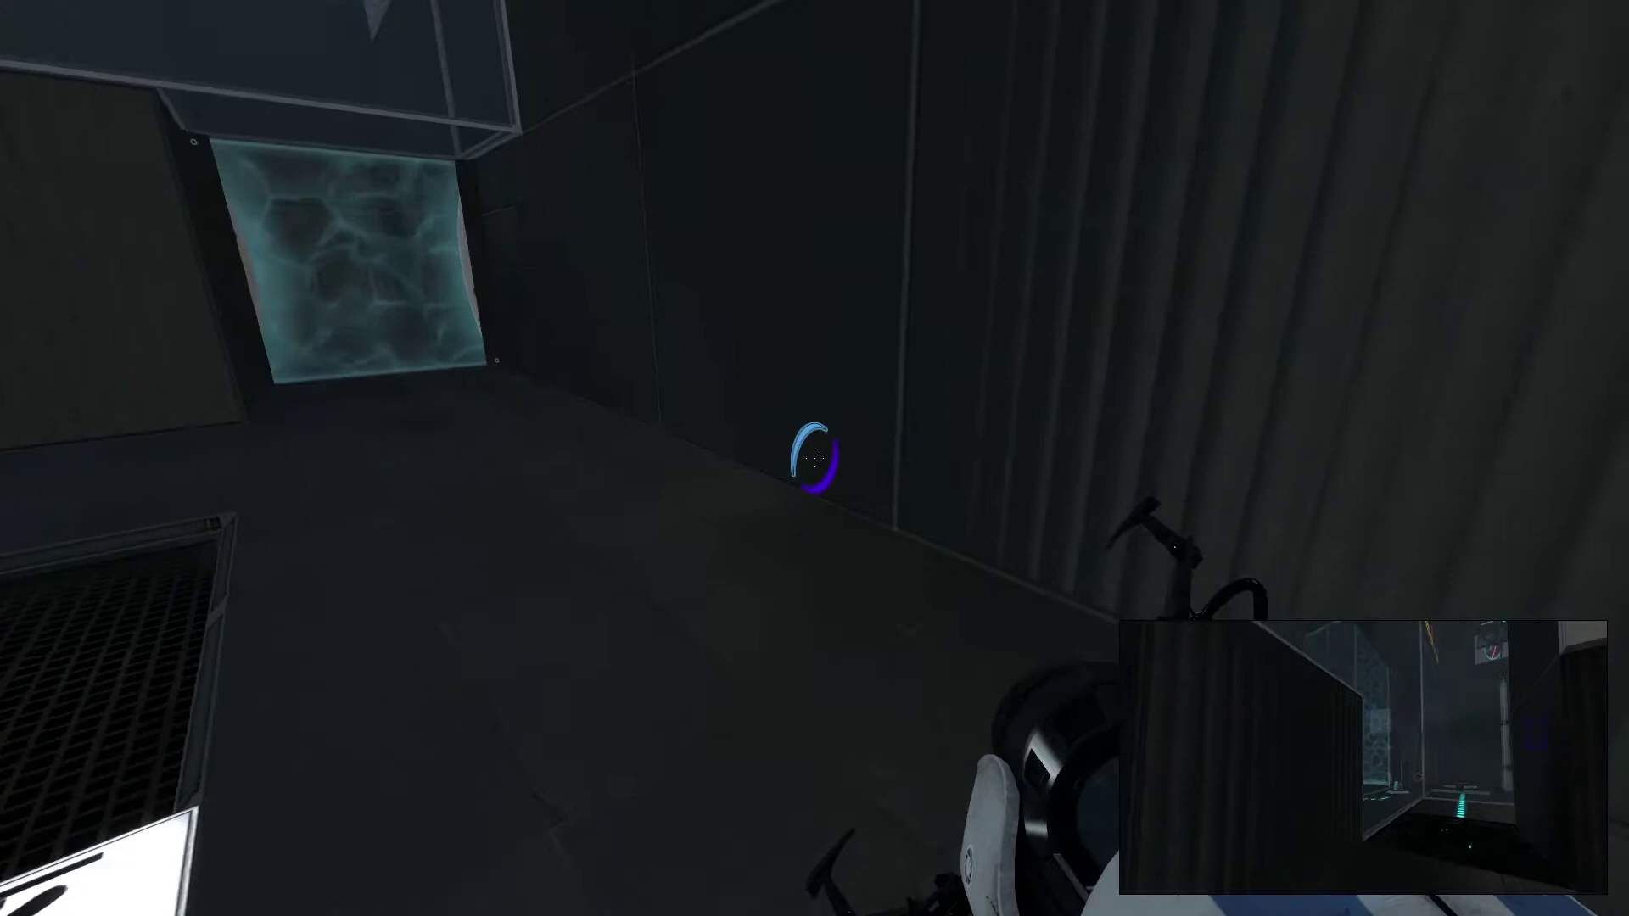